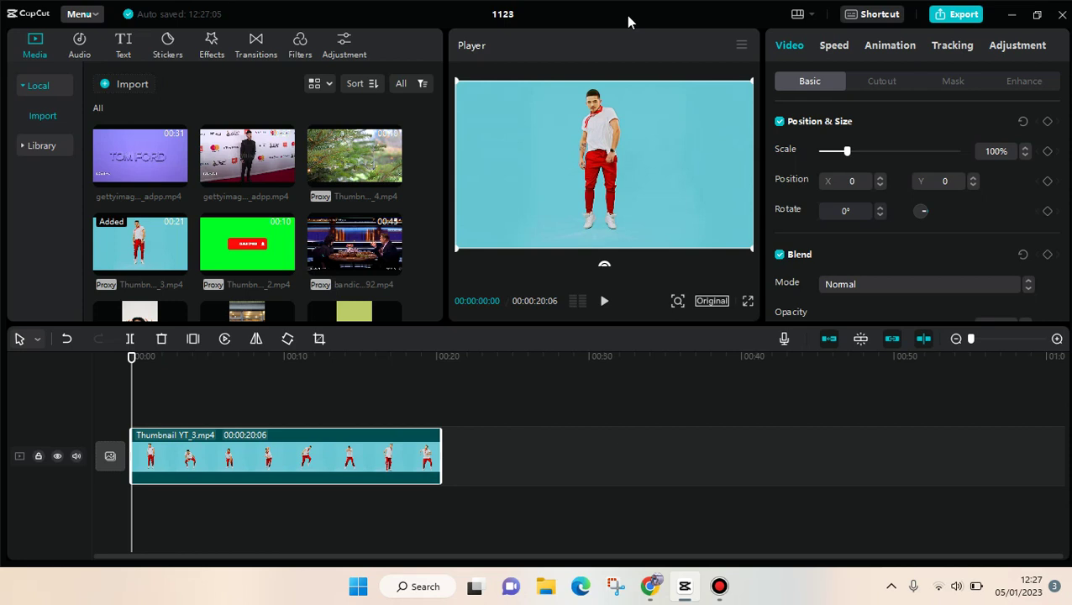
- Split the dancer clip at about 8 seconds into roughly 8 s and 11 s pieces
key(space)
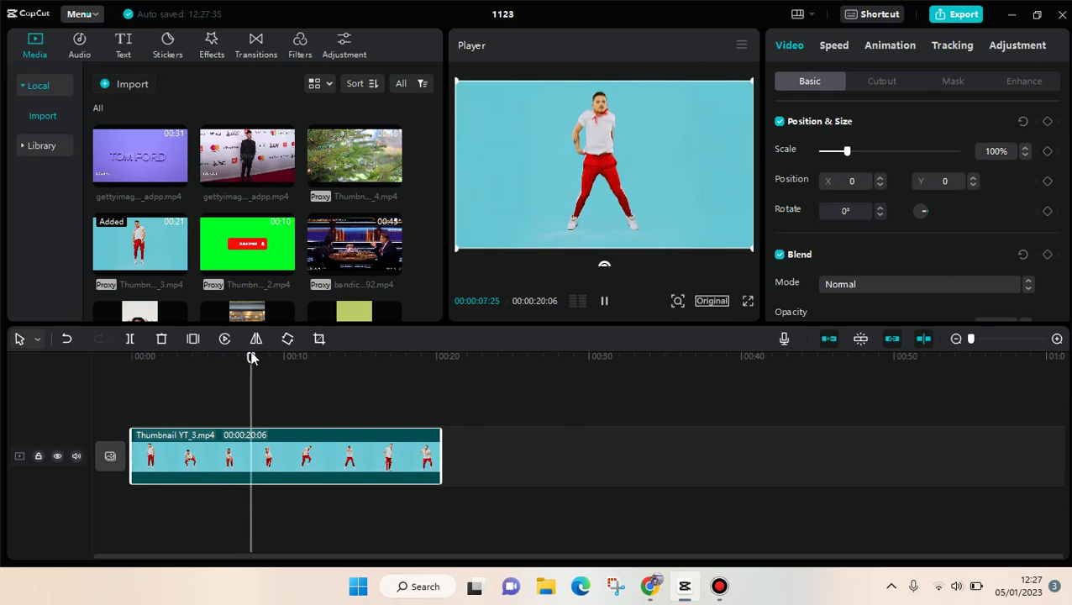
drag(280, 361, 249, 362)
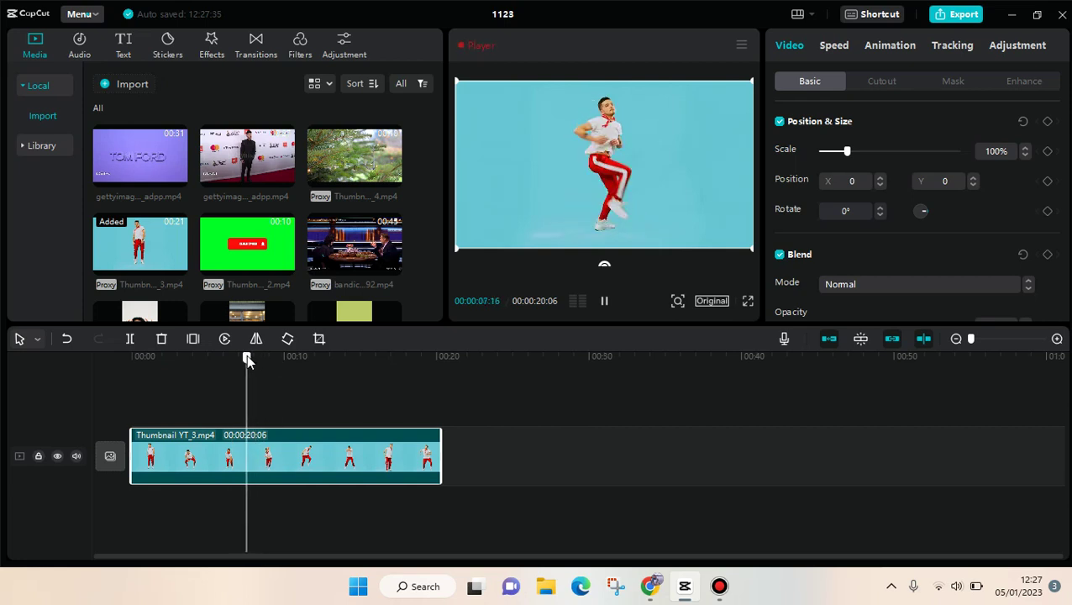
drag(248, 361, 263, 363)
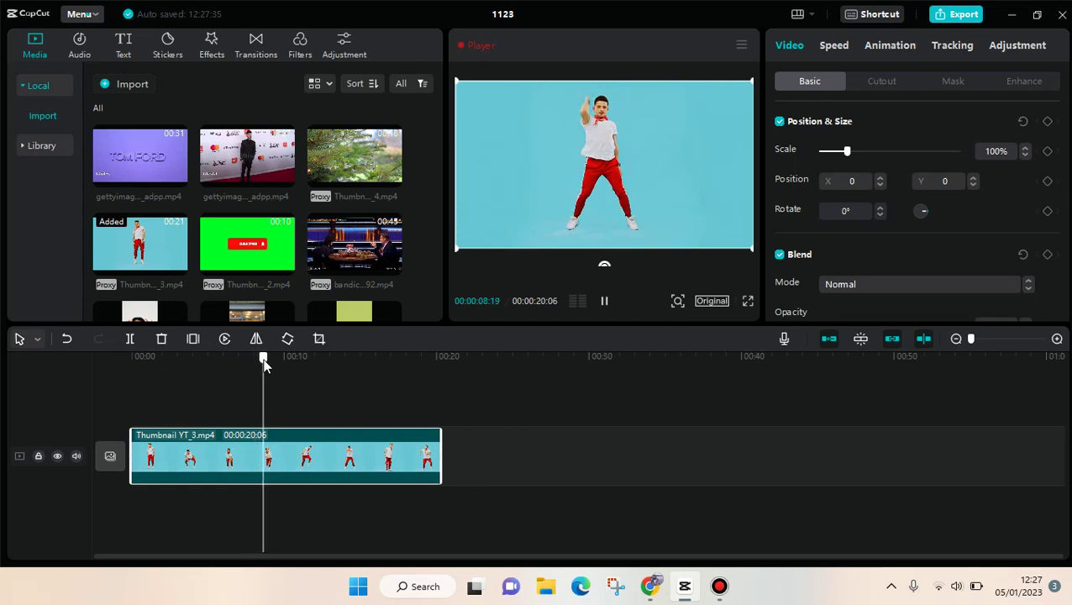
click(131, 340)
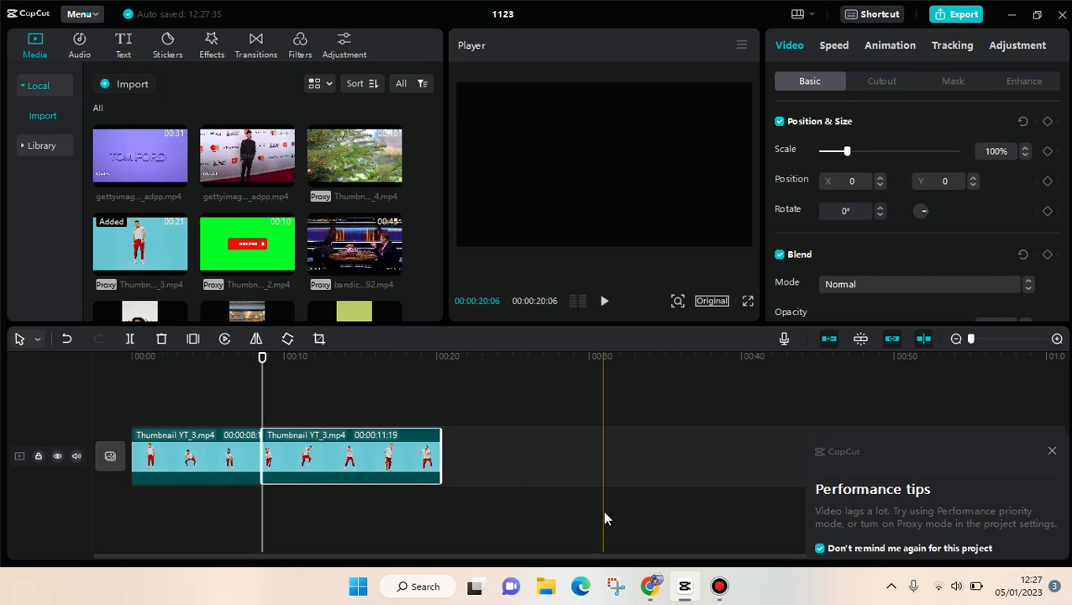
- Copy the 11-second second piece and paste it on a new track aligned above the original
click(1016, 492)
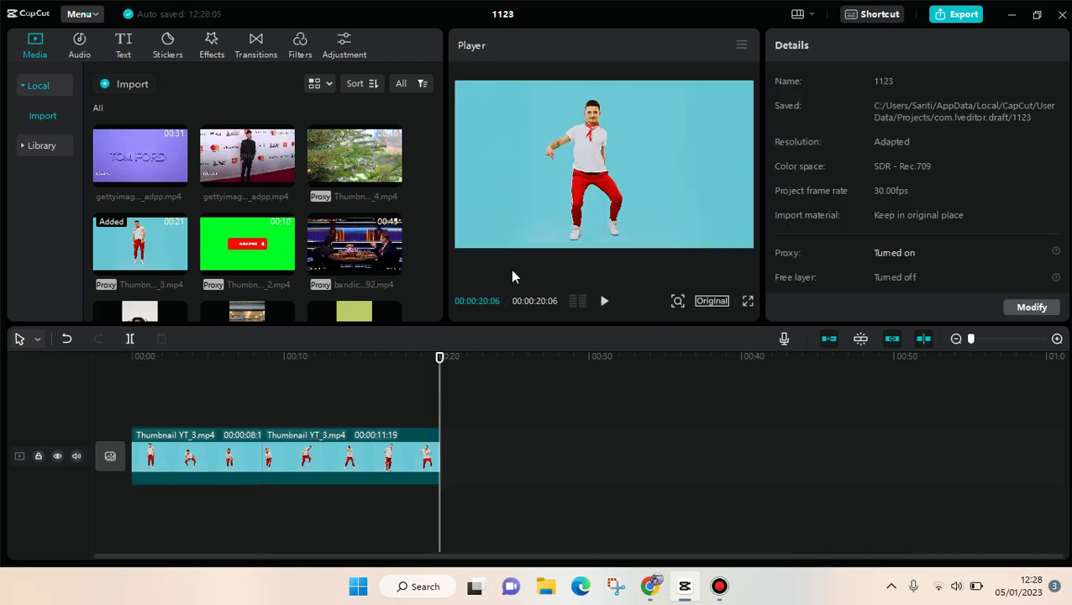
click(349, 454)
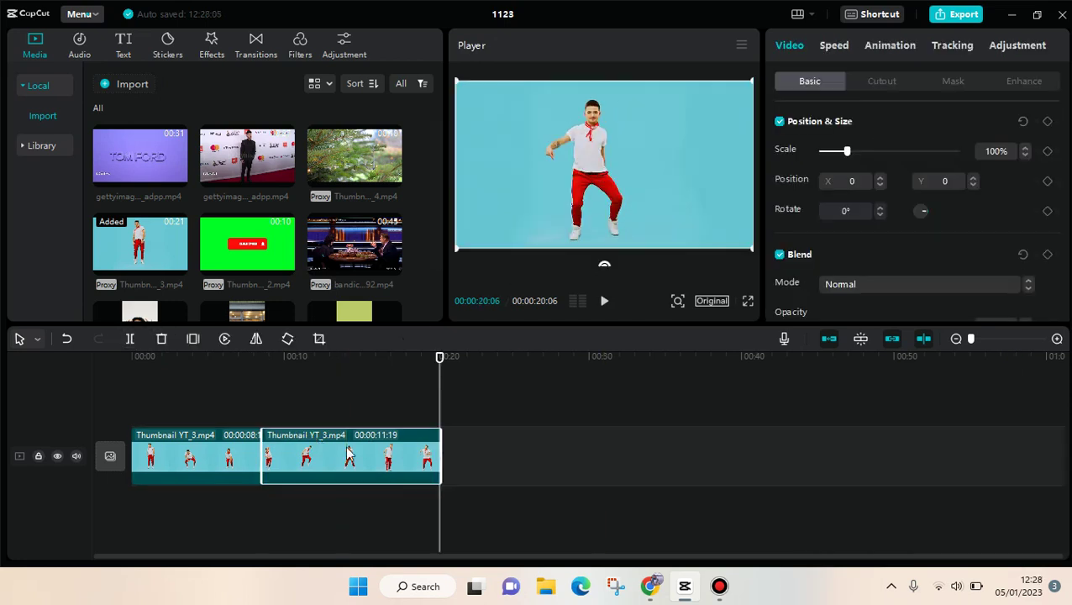
right_click(350, 455)
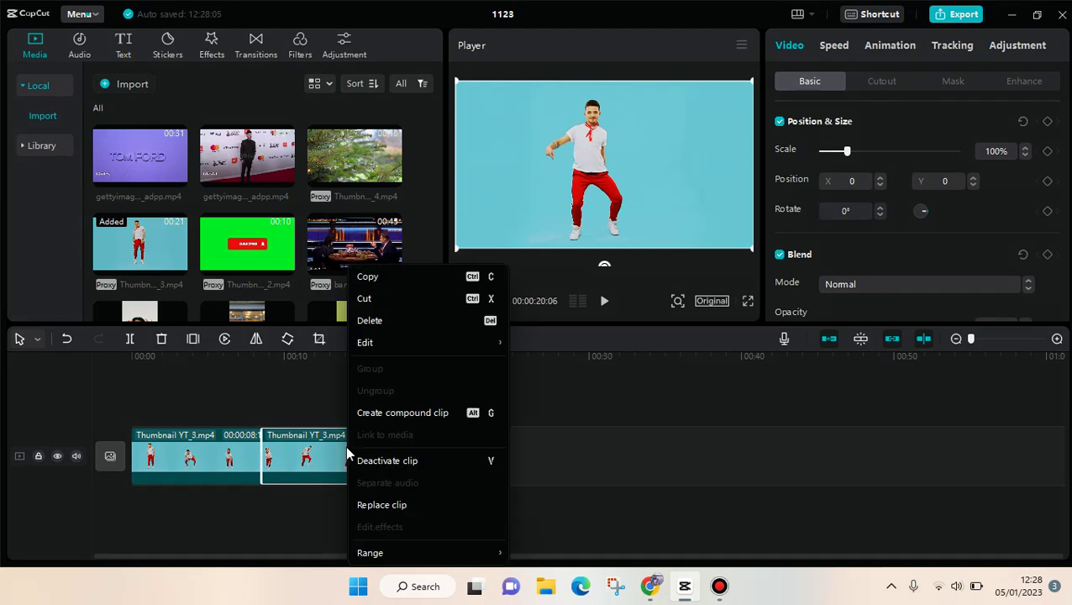
click(368, 277)
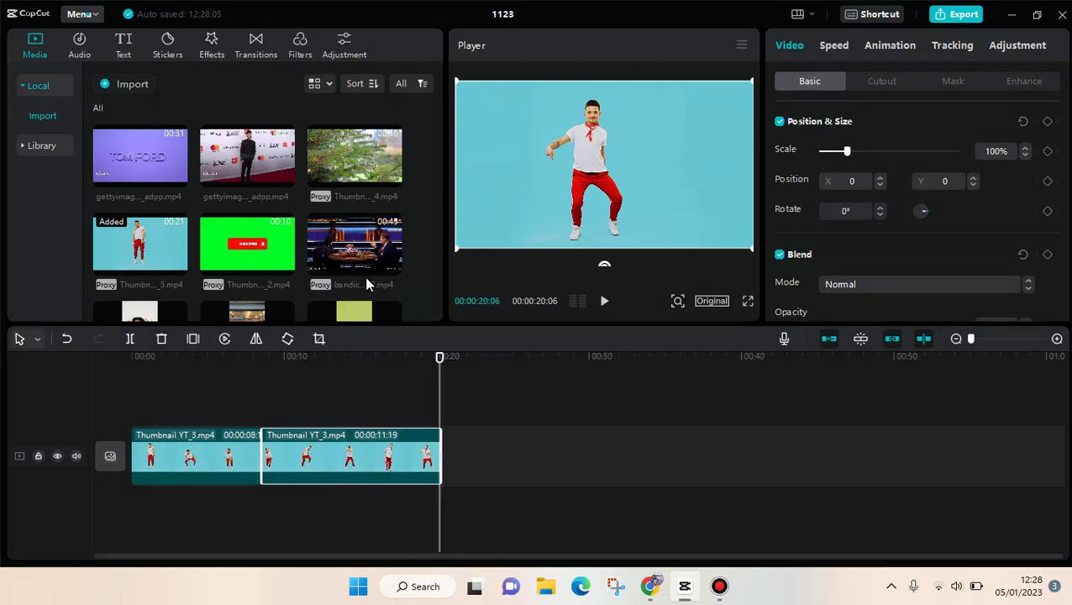
right_click(467, 418)
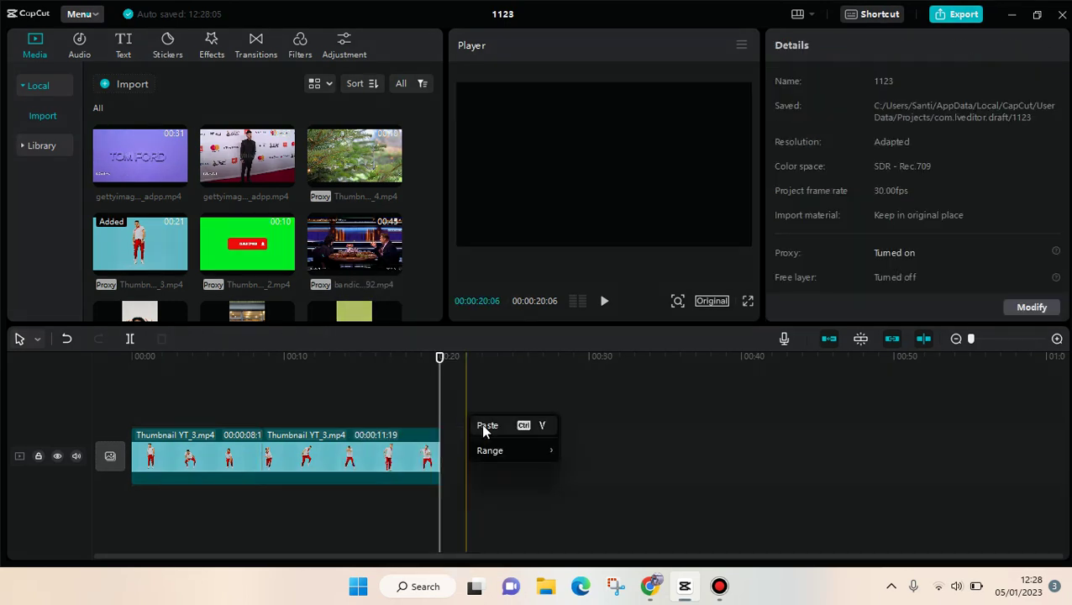
click(485, 428)
drag(483, 431, 294, 439)
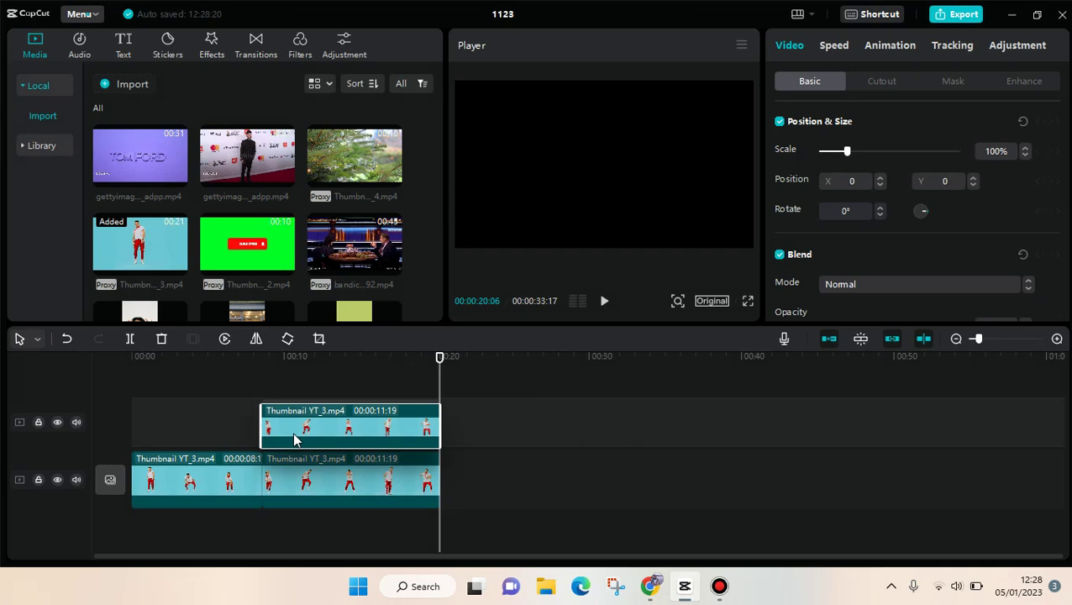
- Preview the overlay from the eight-second mark and reselect the upper copy
click(472, 484)
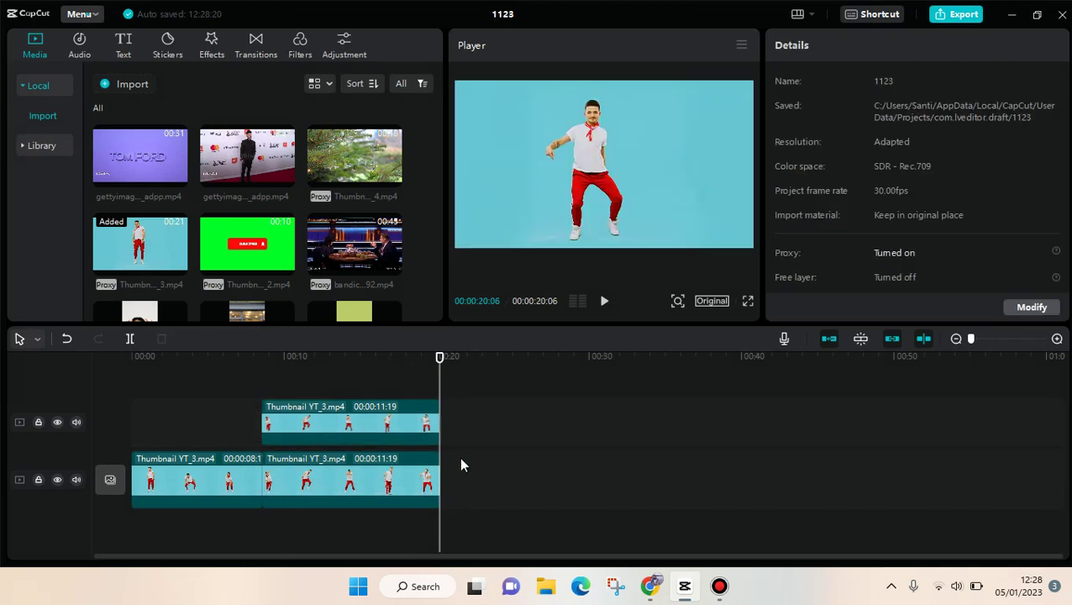
click(384, 428)
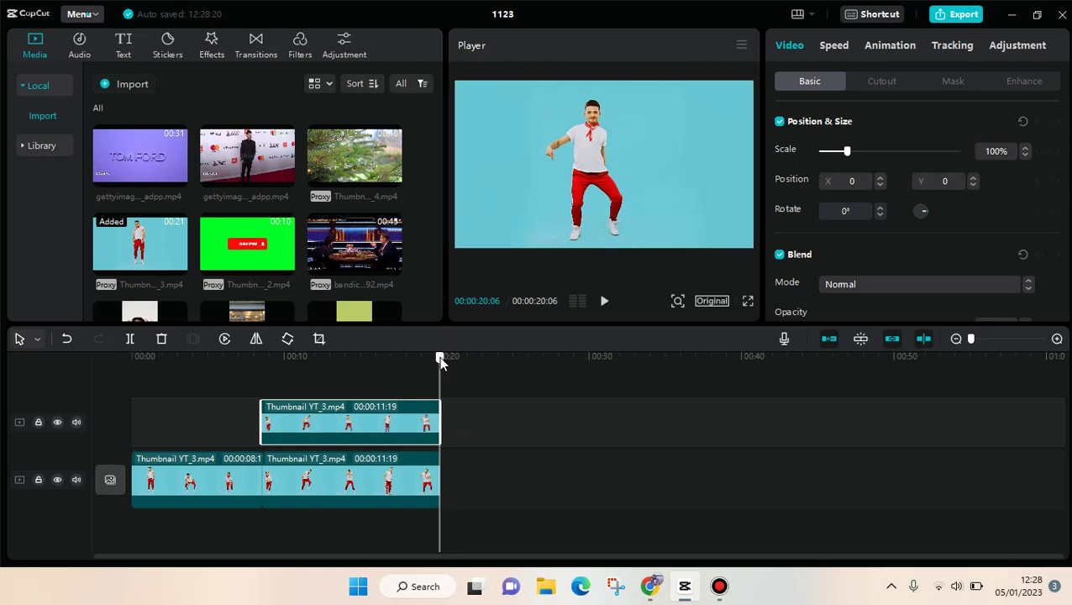
drag(440, 356, 256, 368)
key(space)
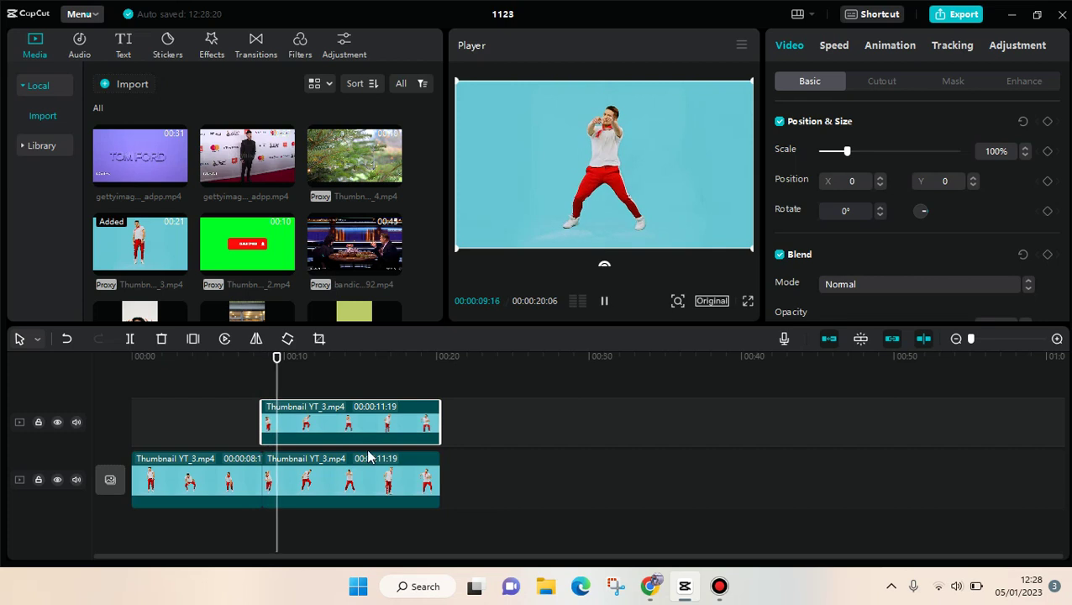
click(569, 521)
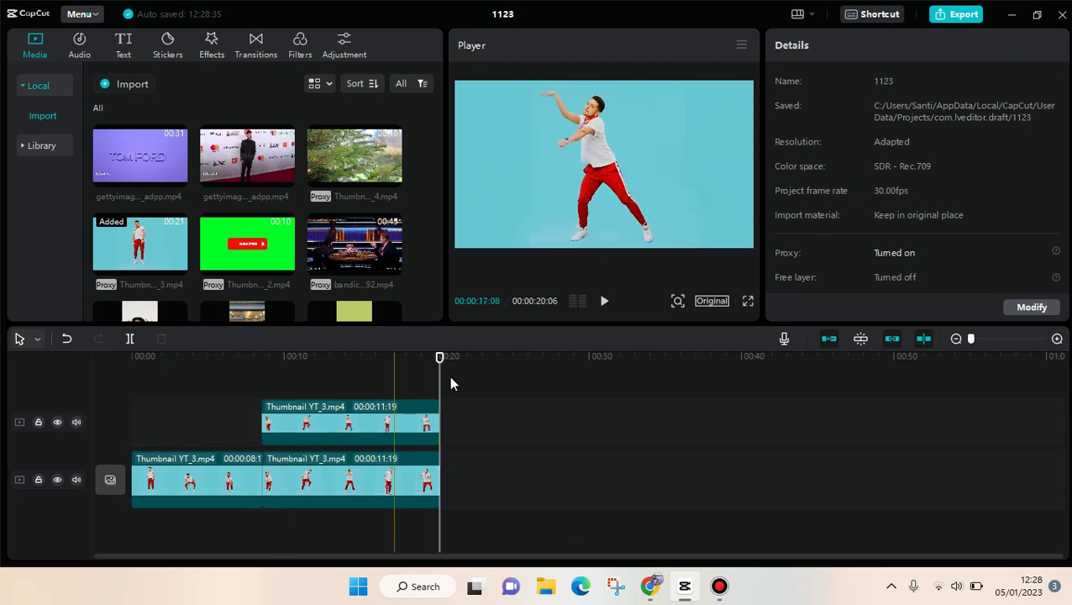
click(375, 431)
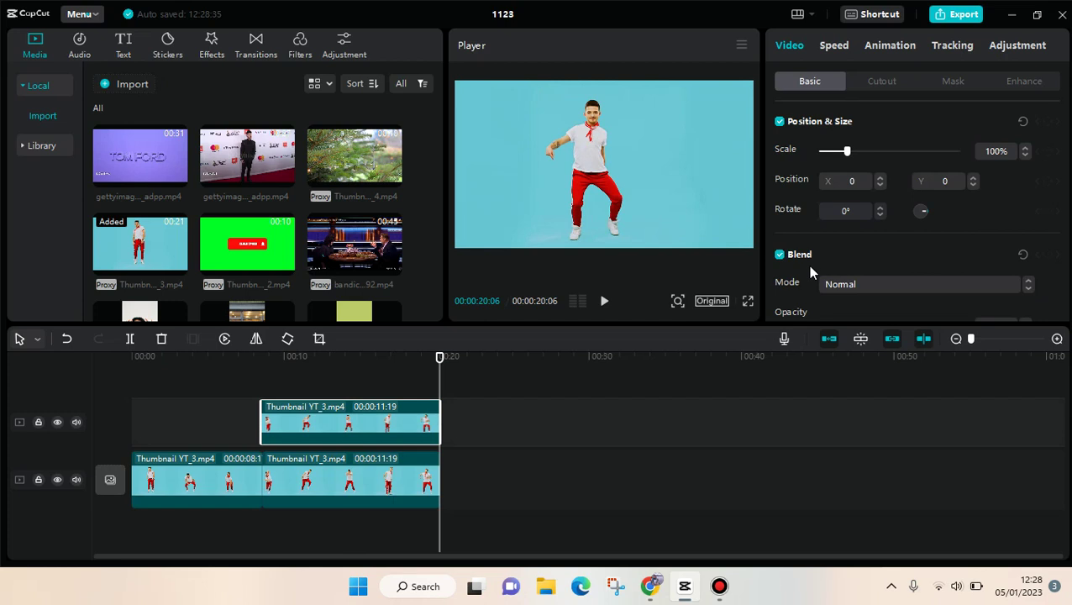
- Lower the overlay copy's Blend opacity to 35% and return the playhead to the eight-second split
drag(1065, 136, 1068, 151)
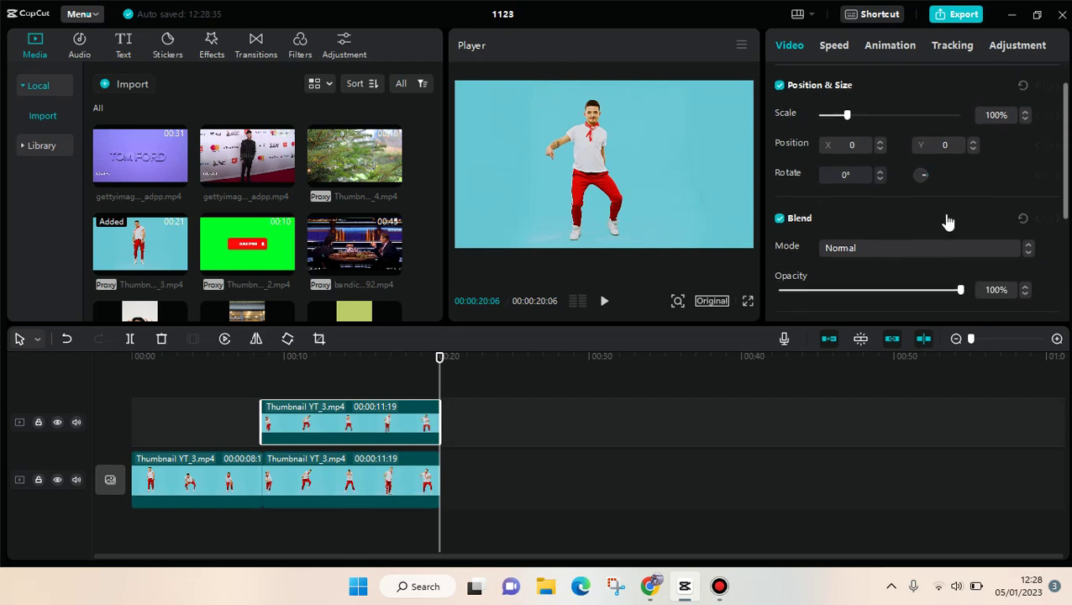
drag(961, 290, 842, 292)
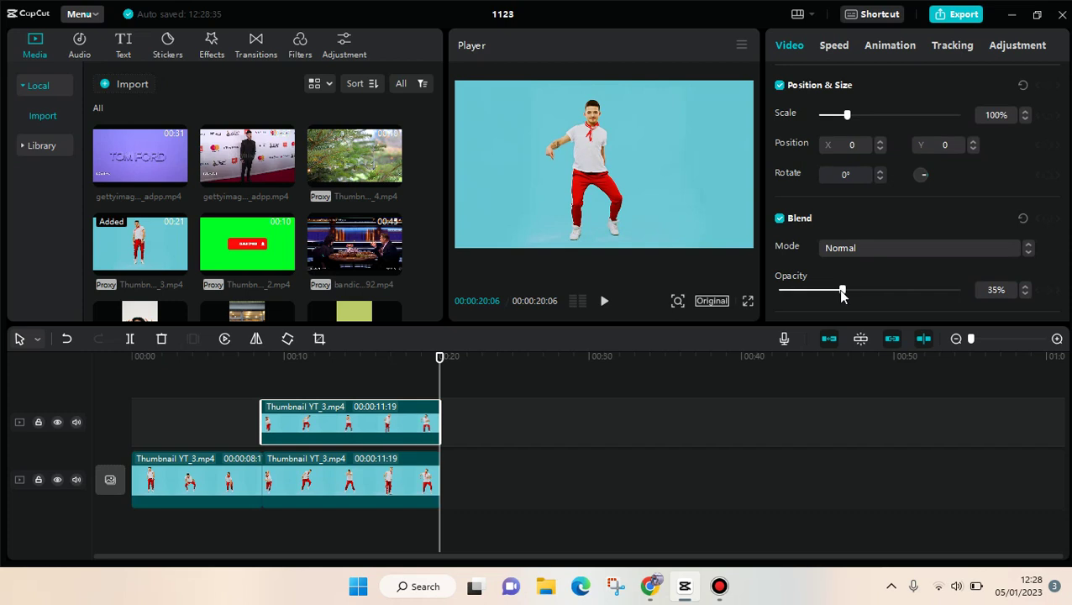
drag(440, 357, 263, 389)
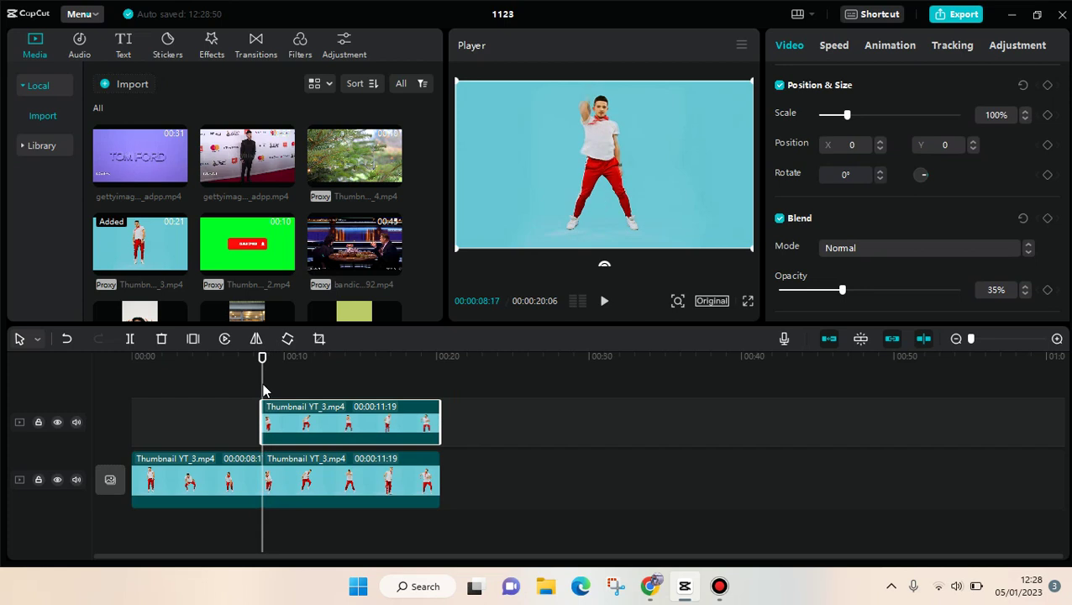
click(204, 440)
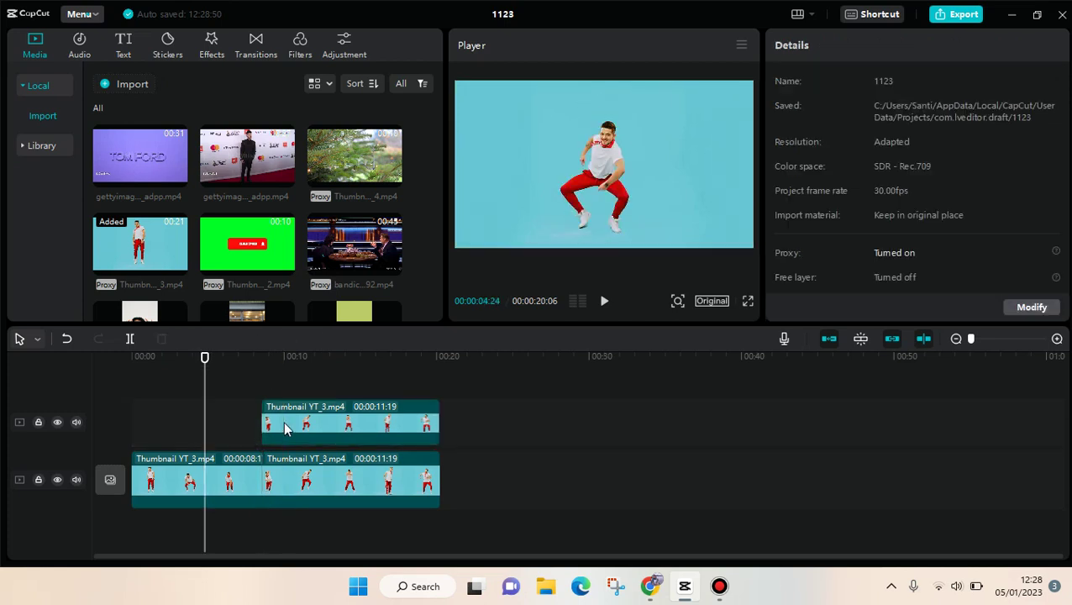
click(284, 429)
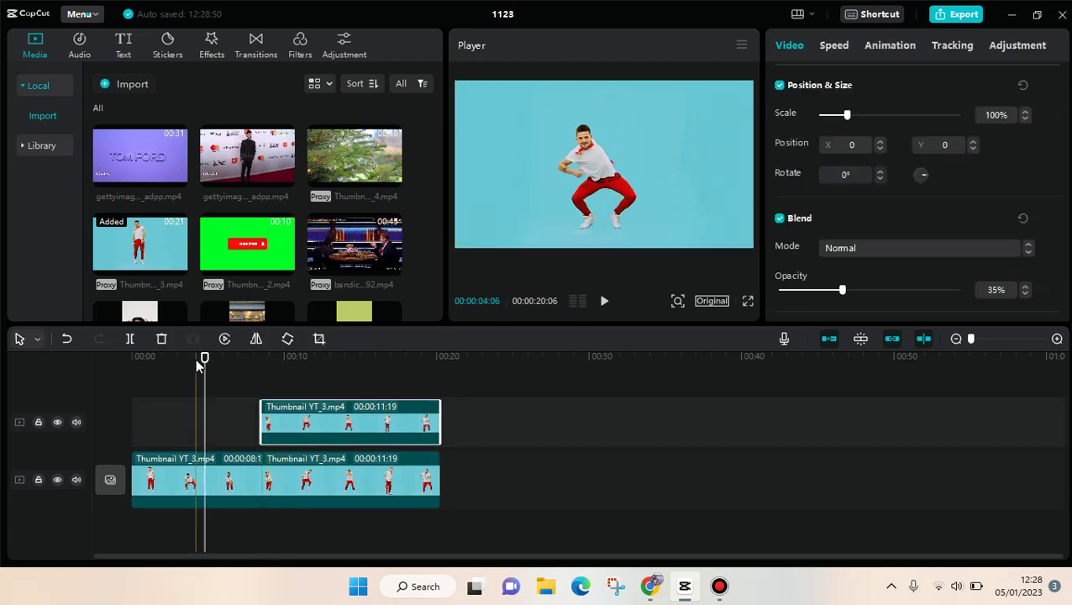
click(254, 358)
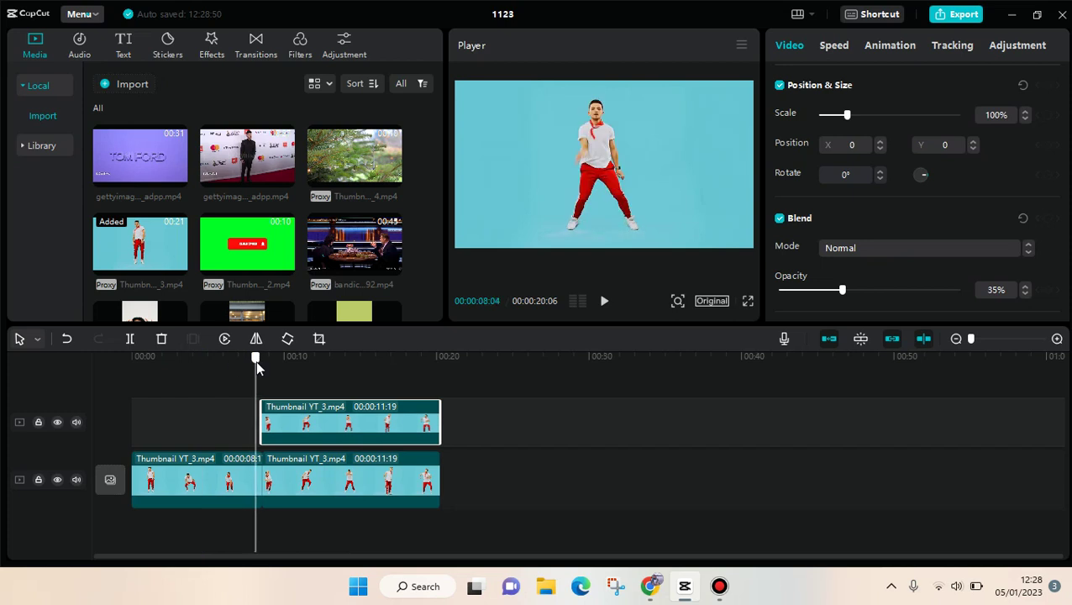
drag(255, 361, 261, 374)
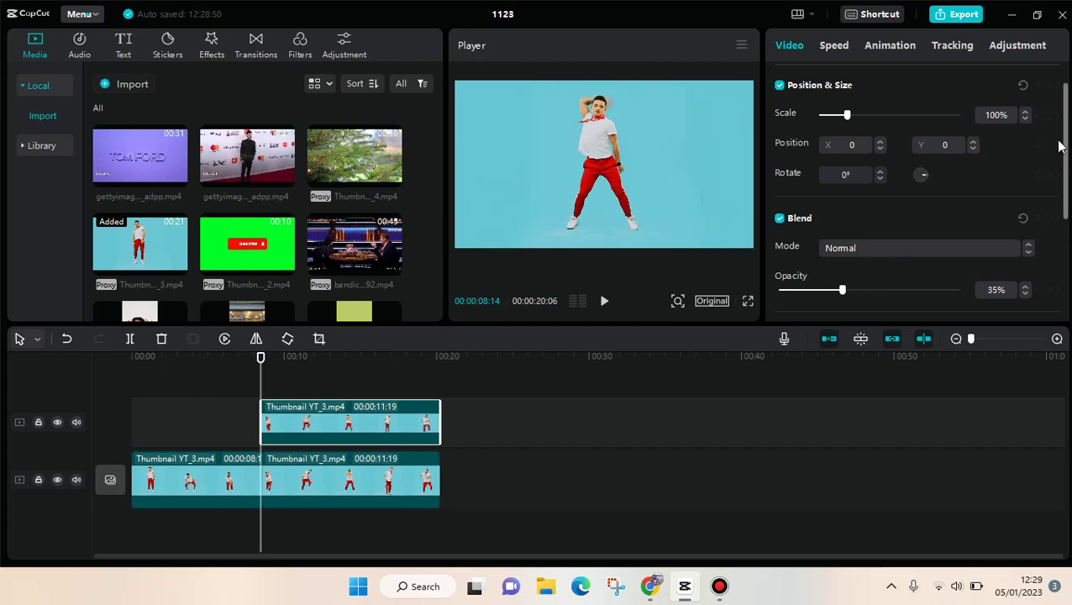
scroll(1058, 147, up, 2)
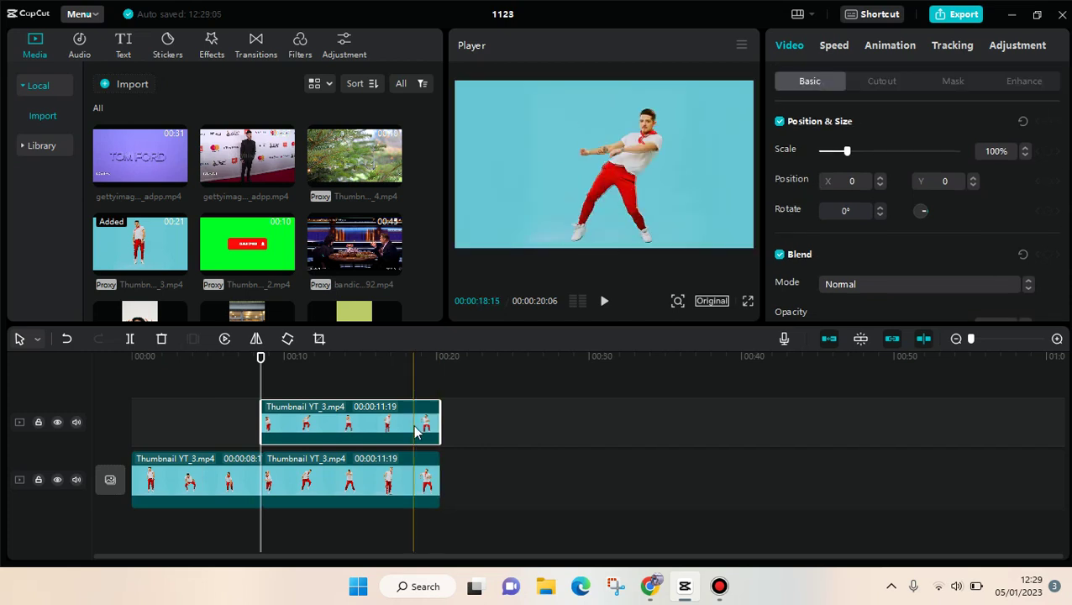
ctrl+scroll(494, 424, up, 2)
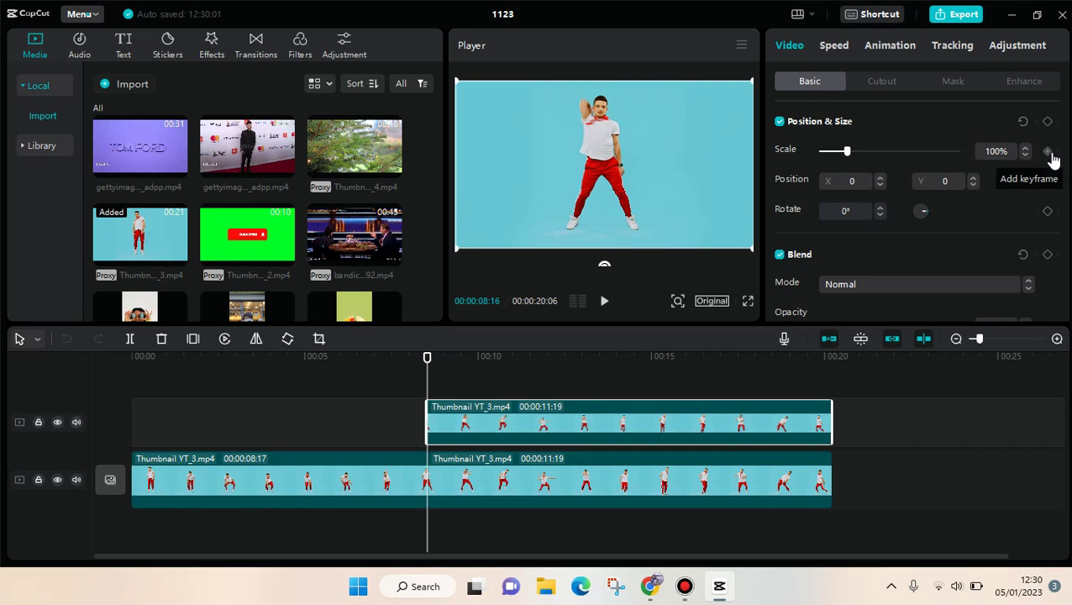
- Keyframe the overlay's Scale from 100% at its start to 205% at ten seconds
click(1048, 152)
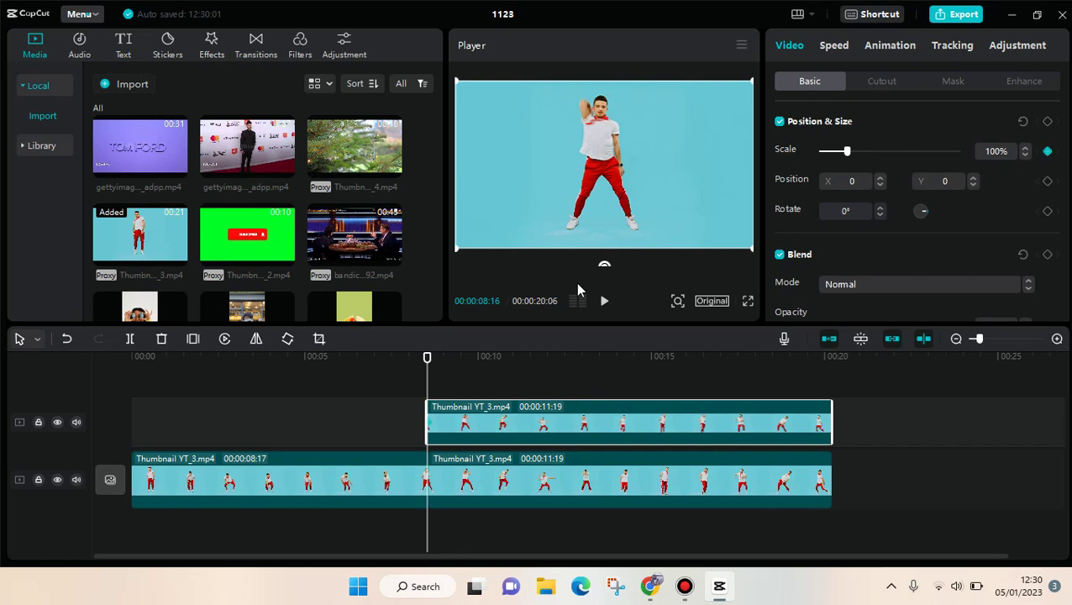
key(space)
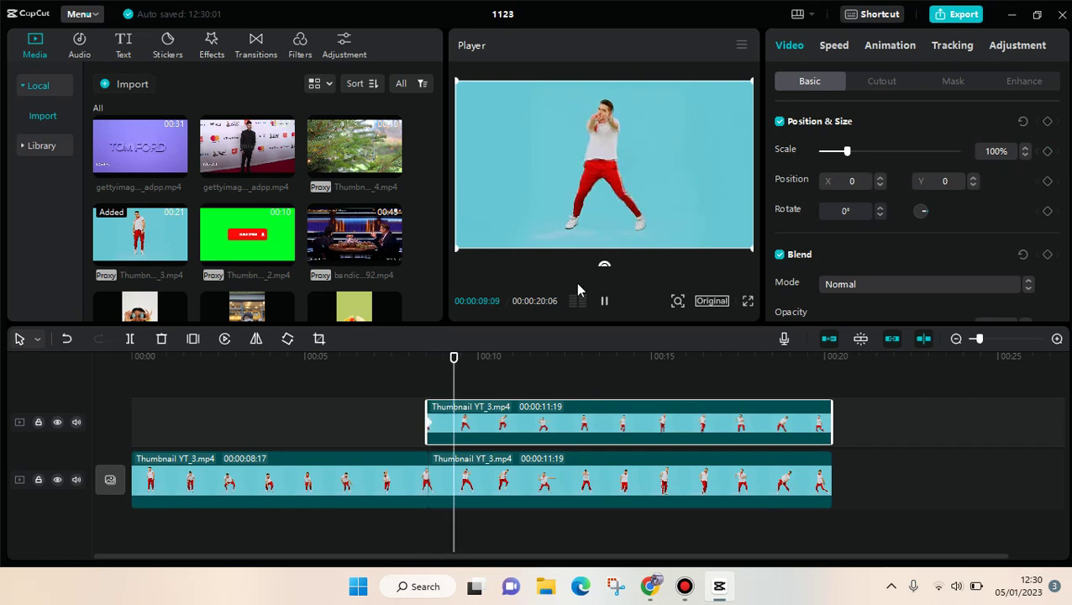
key(space)
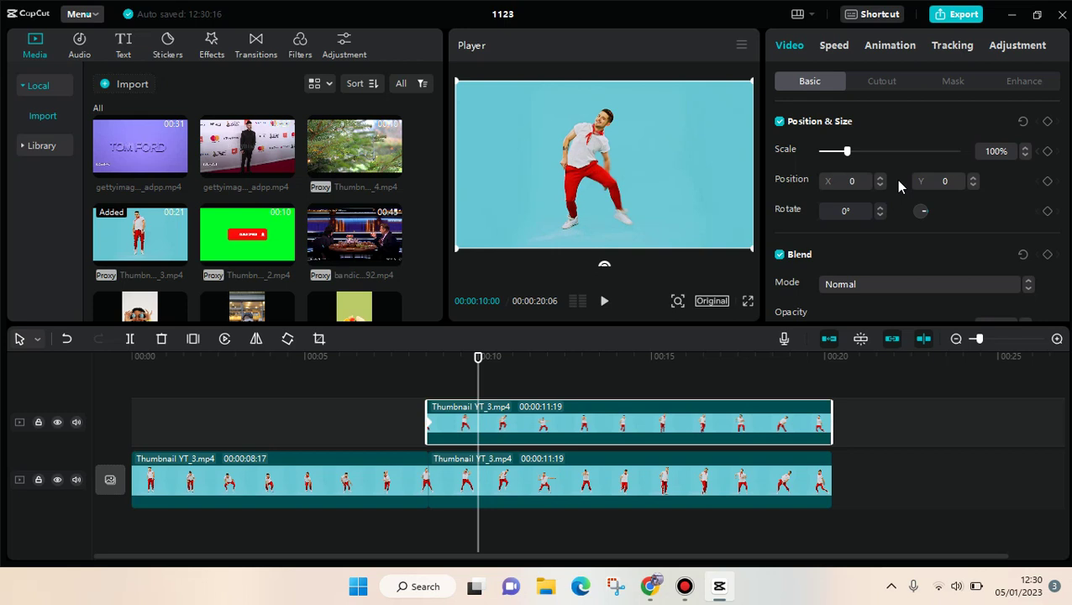
click(1048, 154)
drag(847, 152, 854, 152)
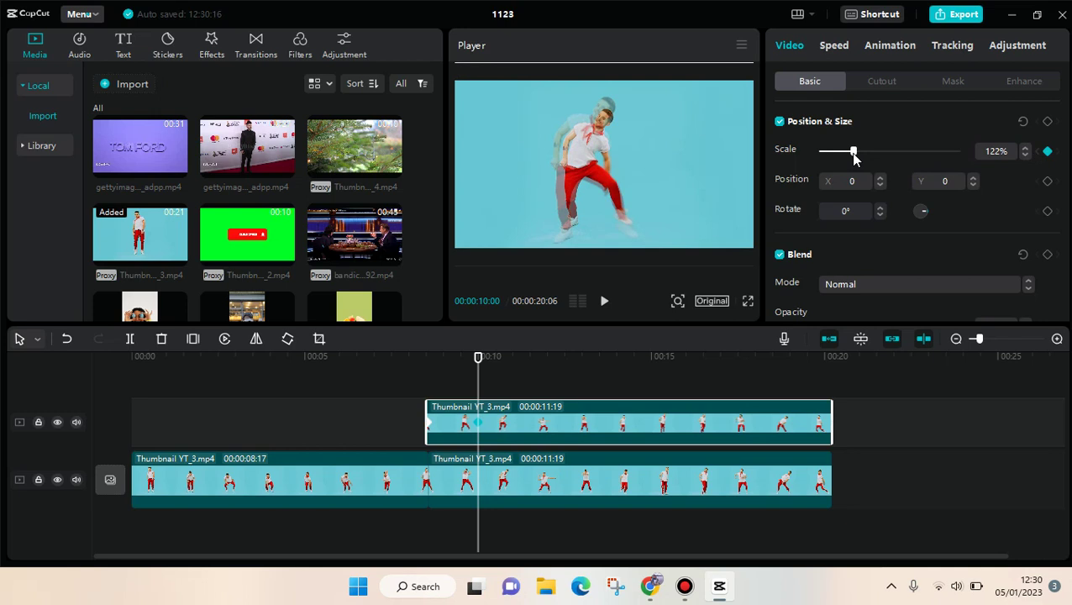
drag(854, 152, 876, 165)
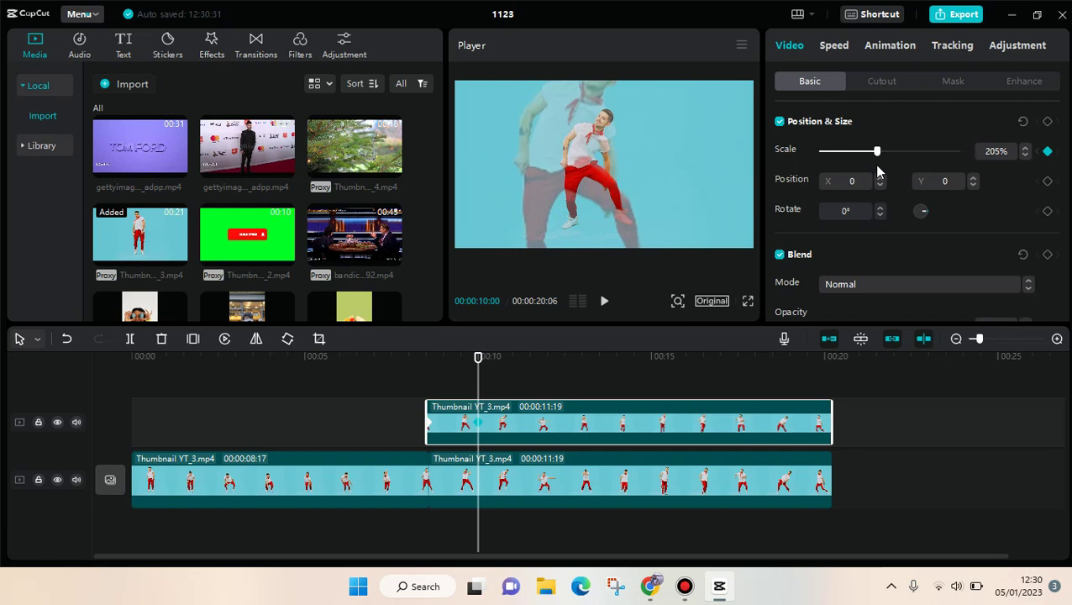
click(480, 383)
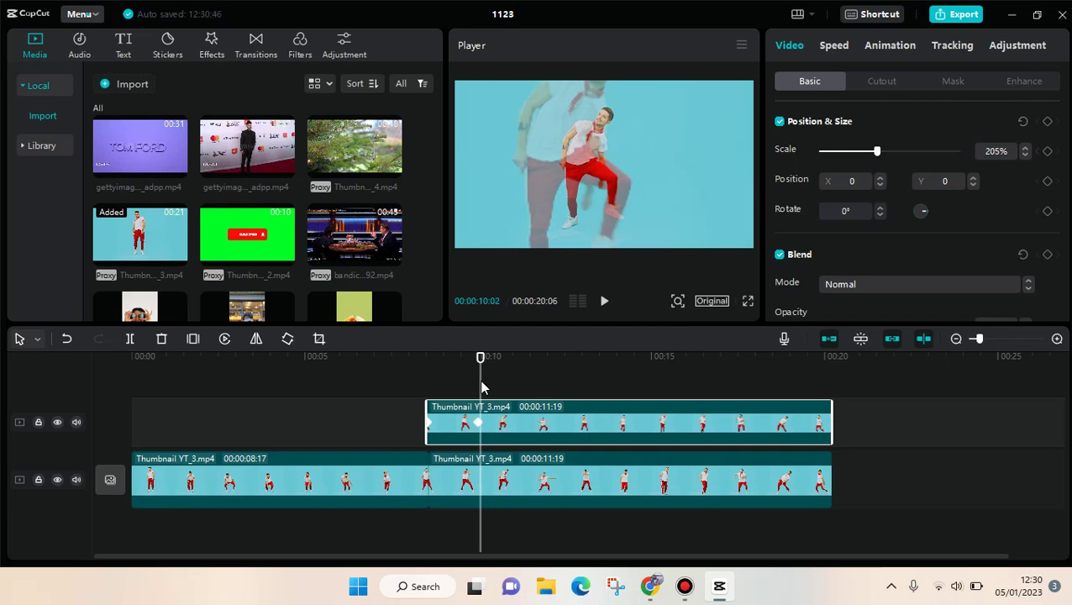
- Split the overlay just after ten seconds and delete its later part, leaving a two-second piece
click(131, 341)
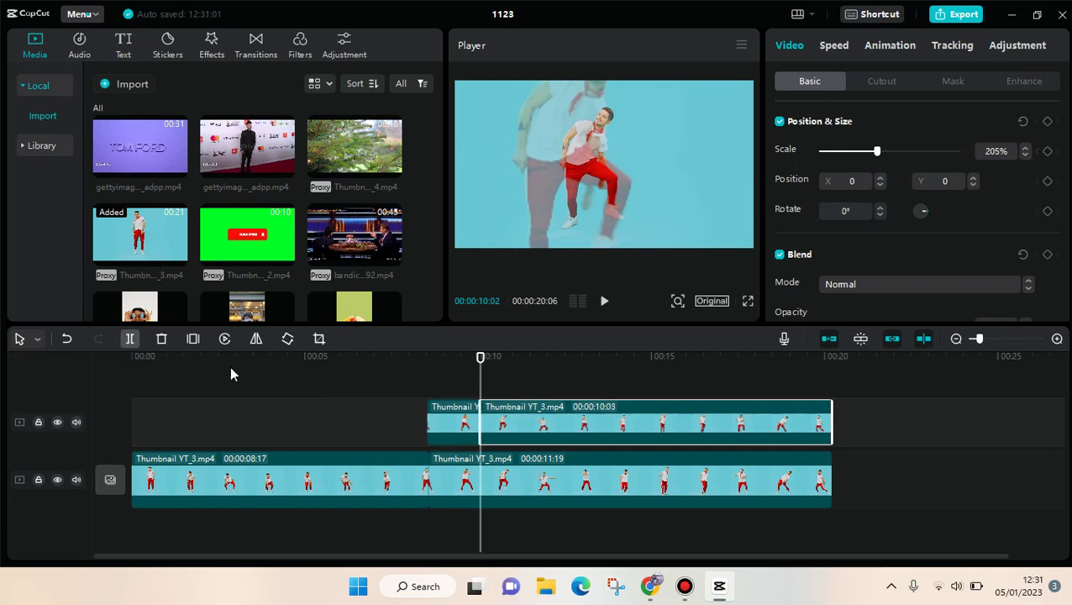
right_click(533, 424)
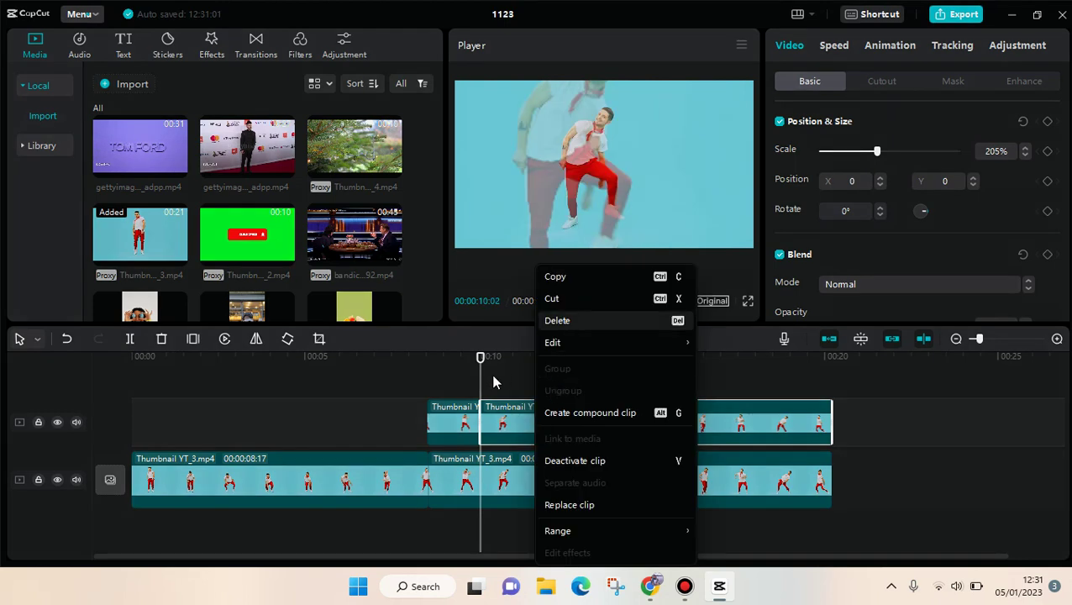
key(Delete)
click(377, 361)
click(480, 408)
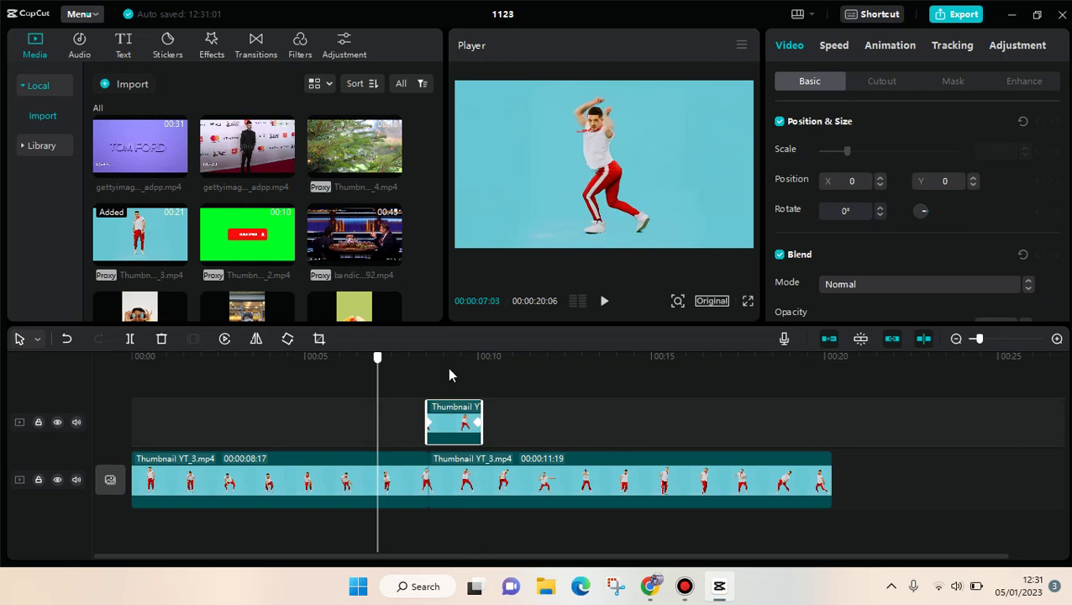
click(450, 375)
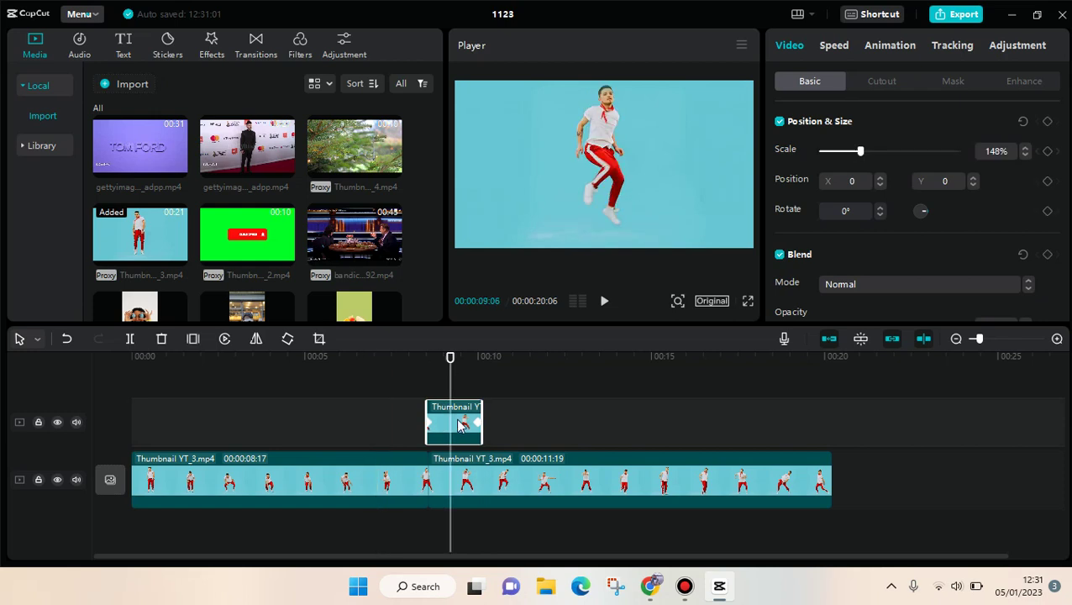
- Give the short overlay a Fade Out exit animation lasting 0.9 seconds
click(917, 51)
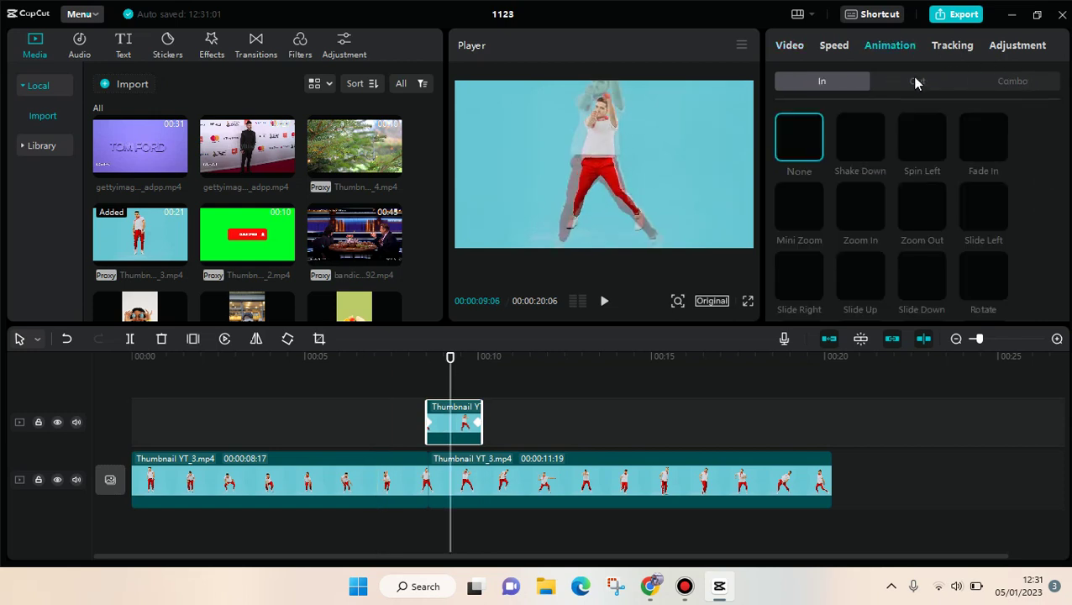
click(914, 80)
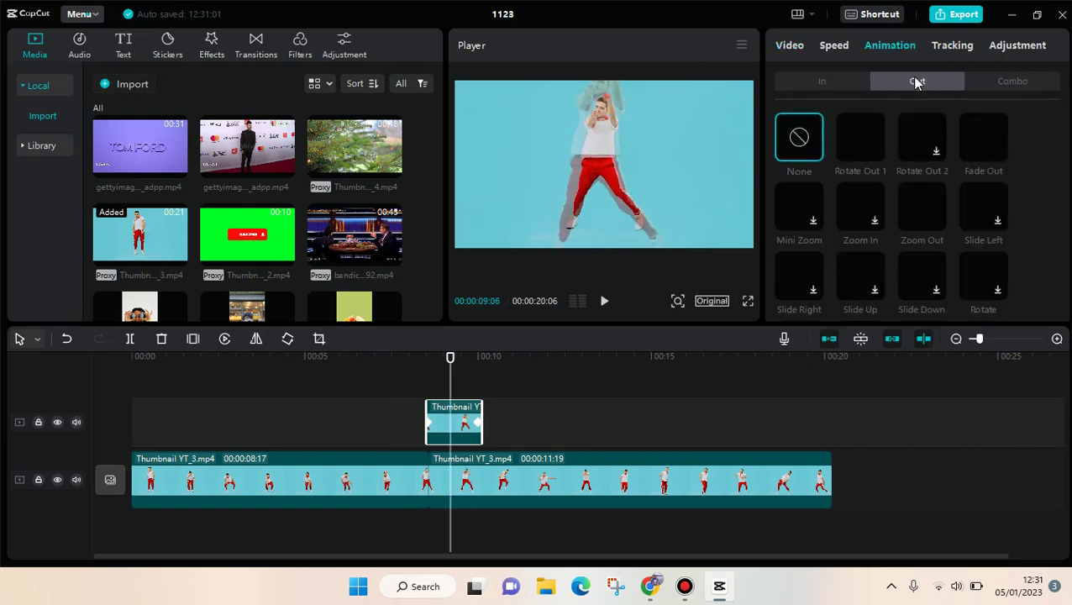
click(985, 148)
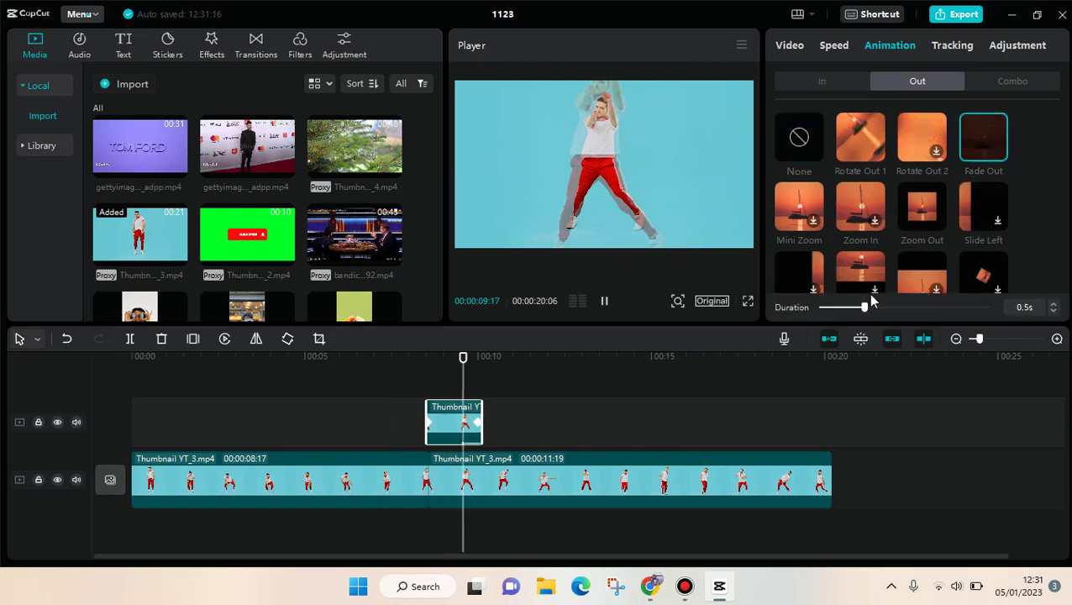
drag(870, 309, 909, 313)
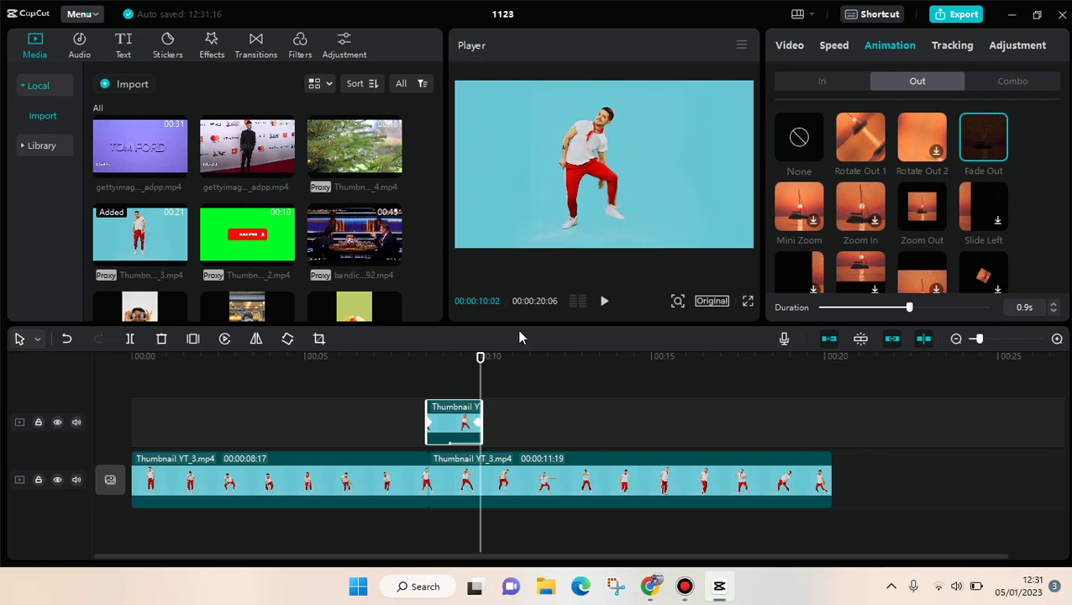
click(401, 363)
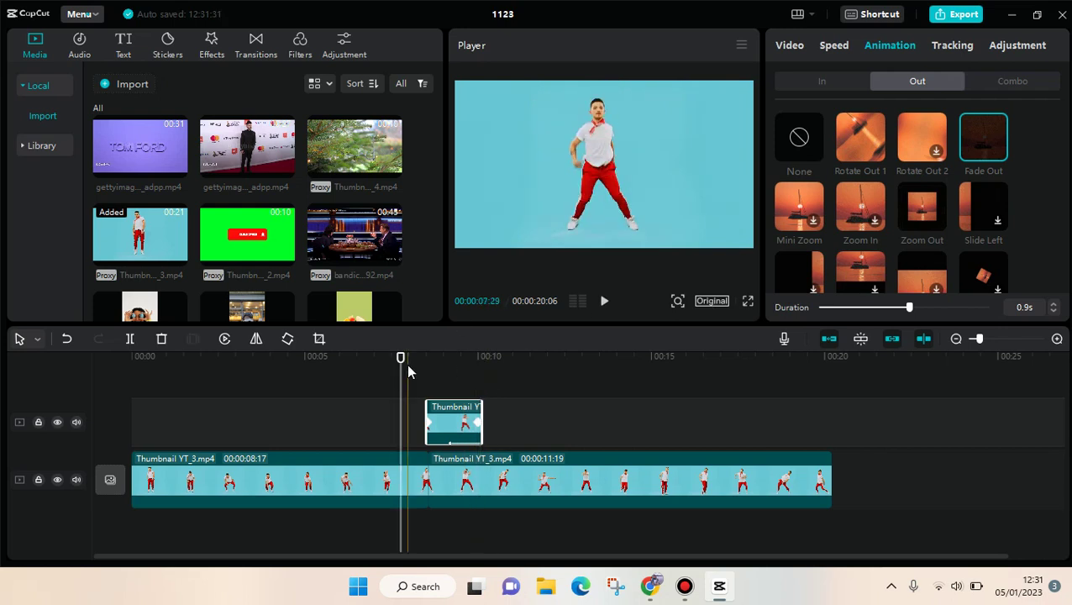
key(space)
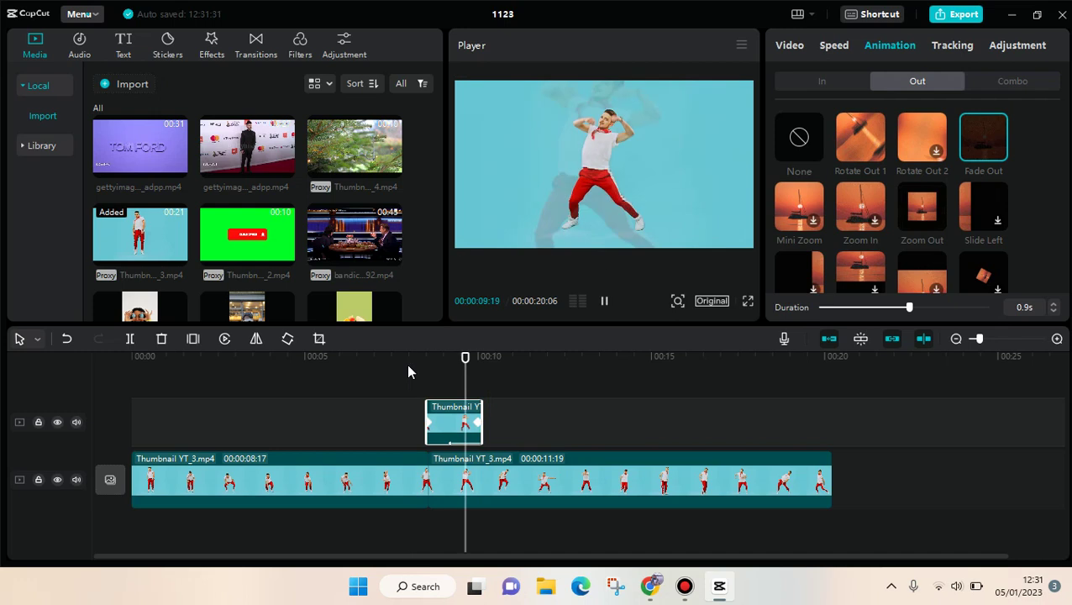
key(space)
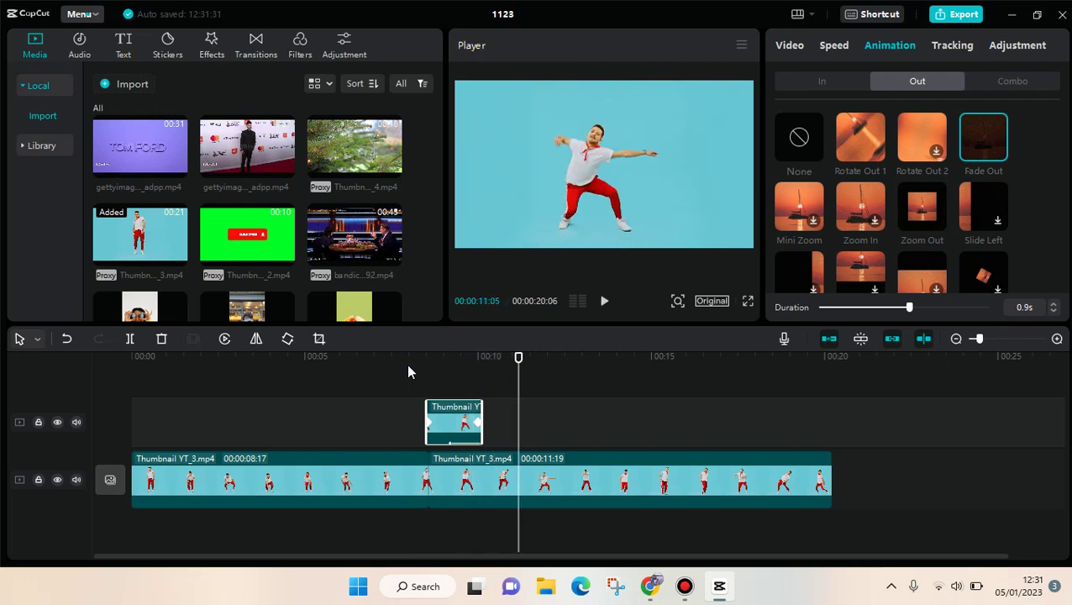